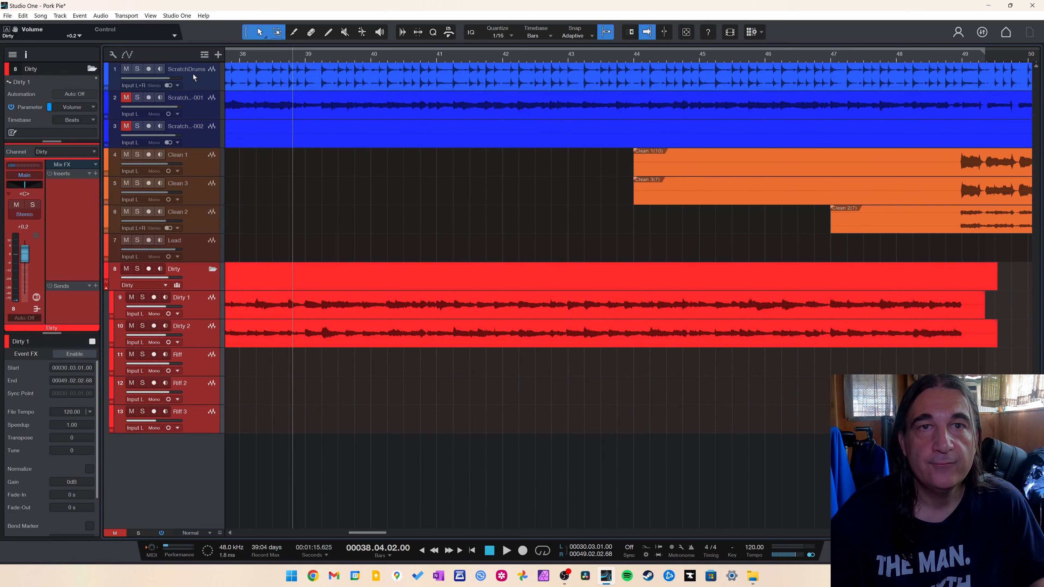
Play back the song from around bar 9 to review the arrangement.
left_click_drag(366, 533, 272, 523)
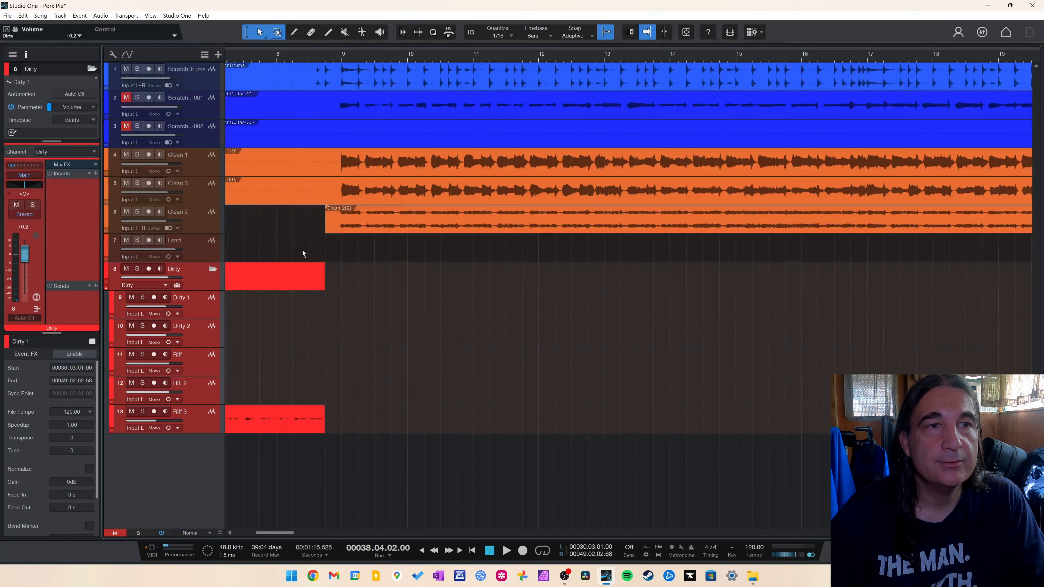
left_click(320, 54)
key("space")
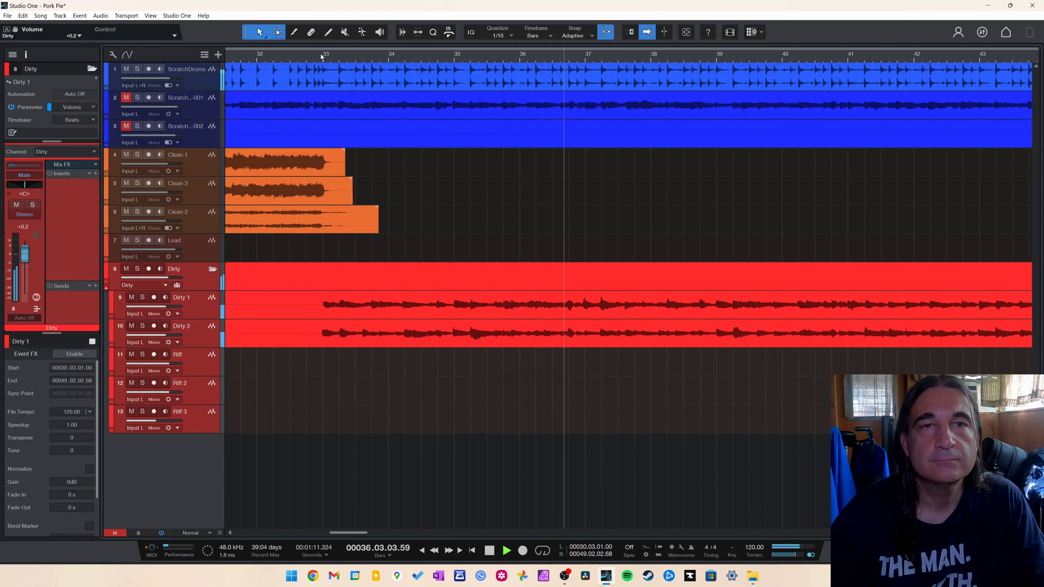
key("space")
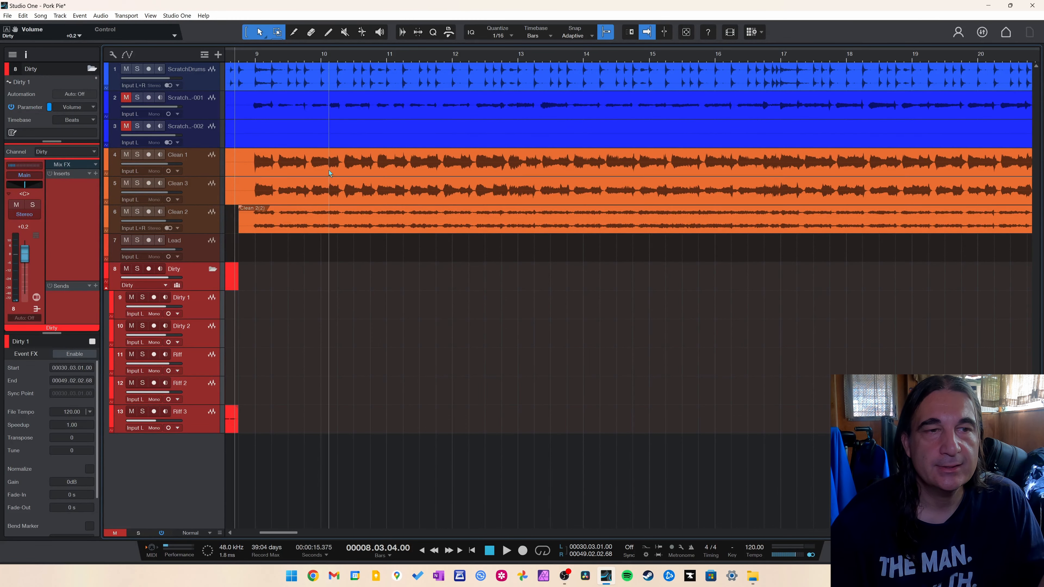
left_click_drag(285, 534, 311, 533)
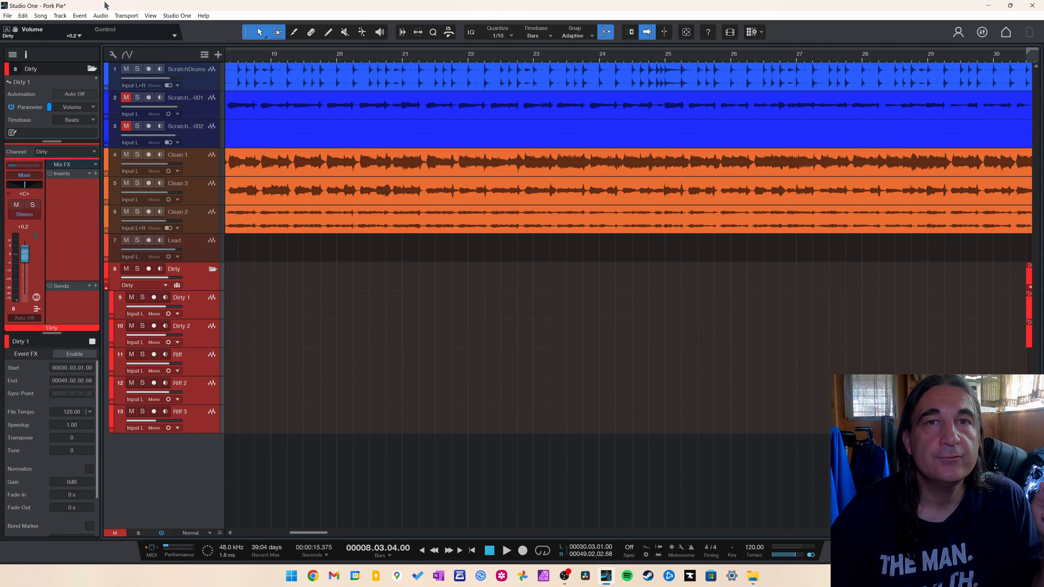
Open Export Stems, switch the sources to tracks, set the resolution to 24 Bit, and close the dialog.
left_click(40, 16)
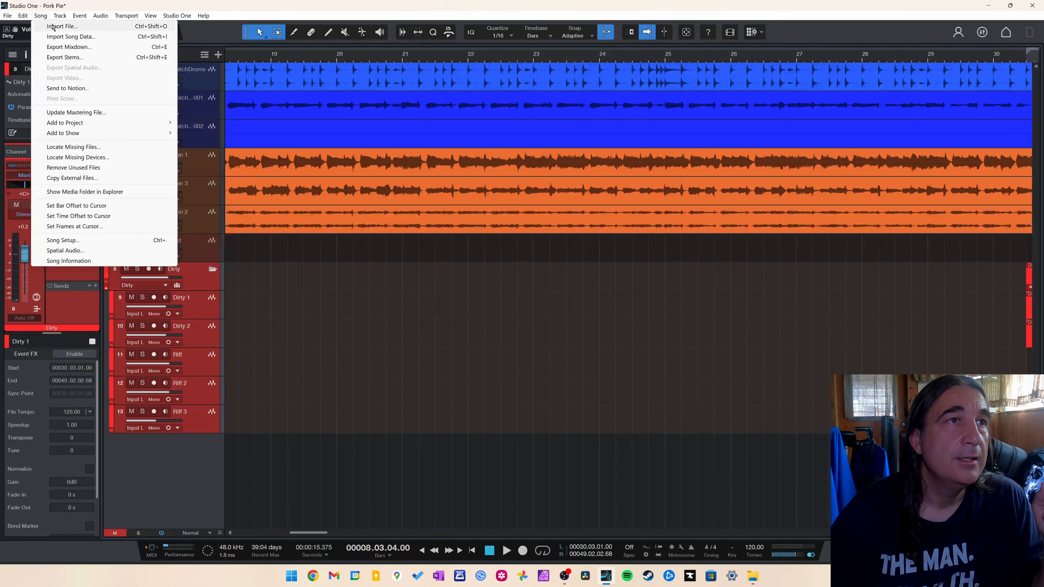
left_click(77, 60)
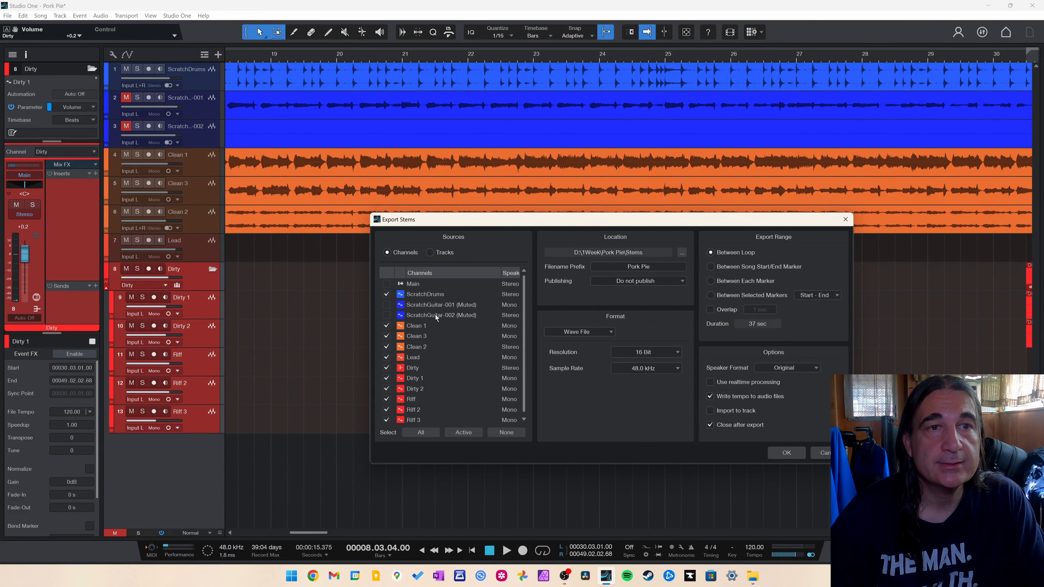
scroll(438, 342, "down", 1)
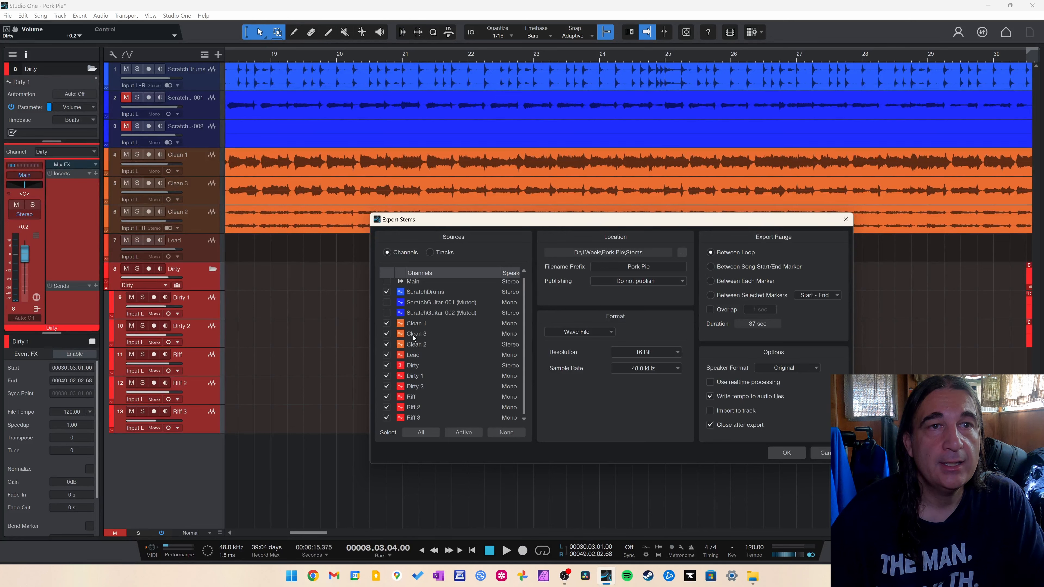
left_click(440, 255)
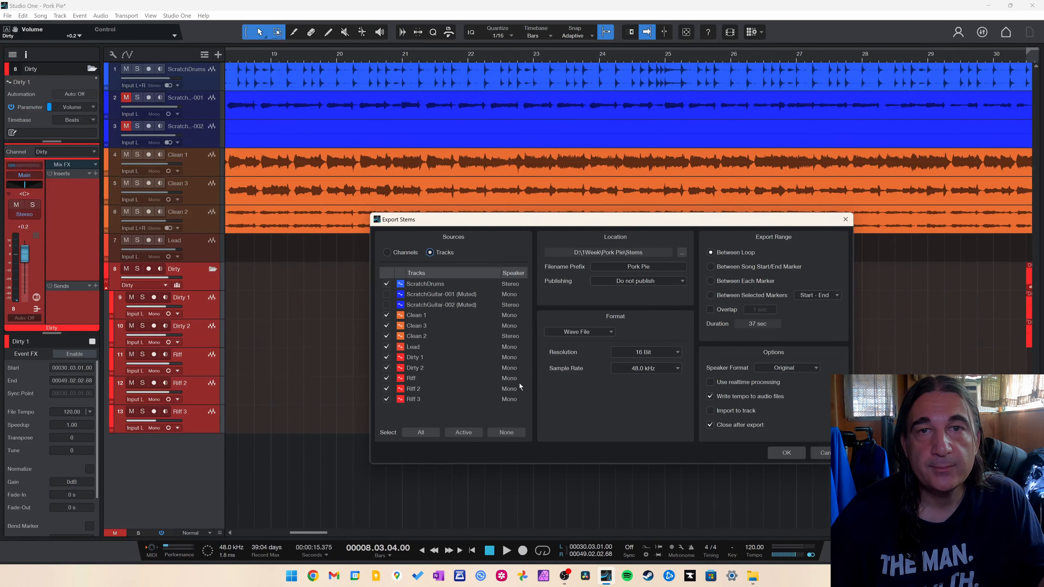
left_click(644, 353)
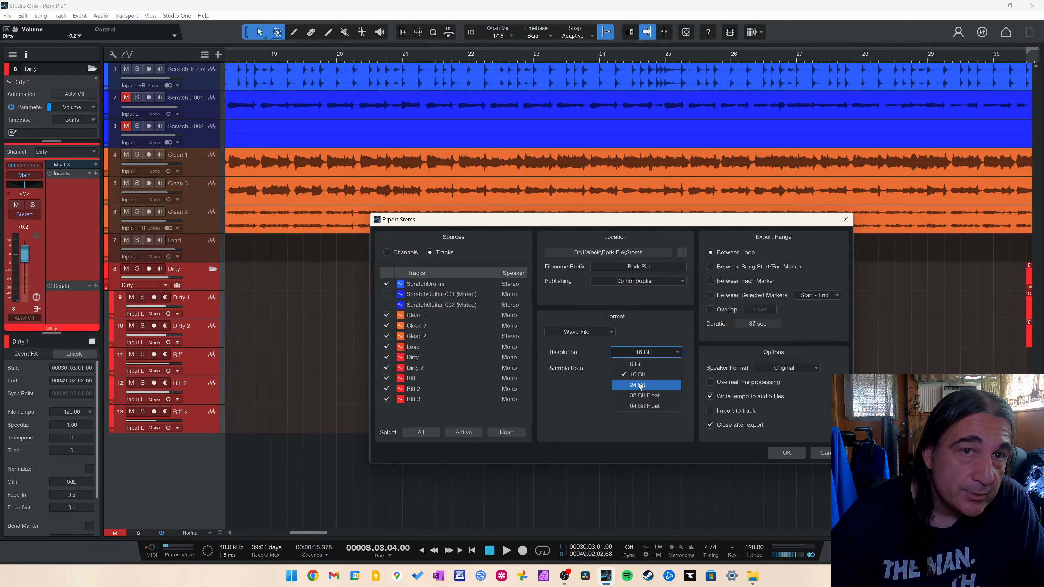
left_click(633, 369)
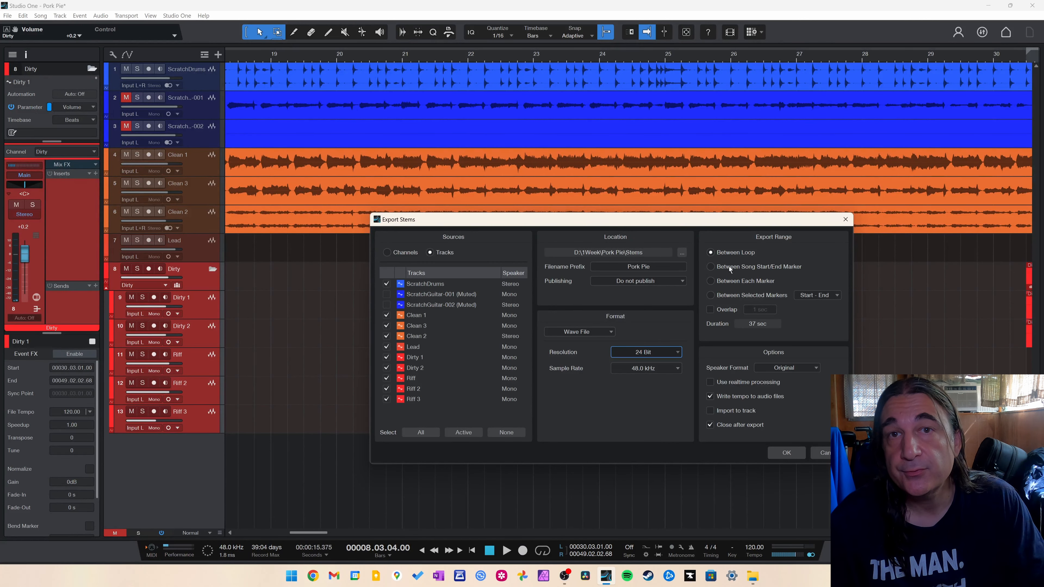
left_click(826, 454)
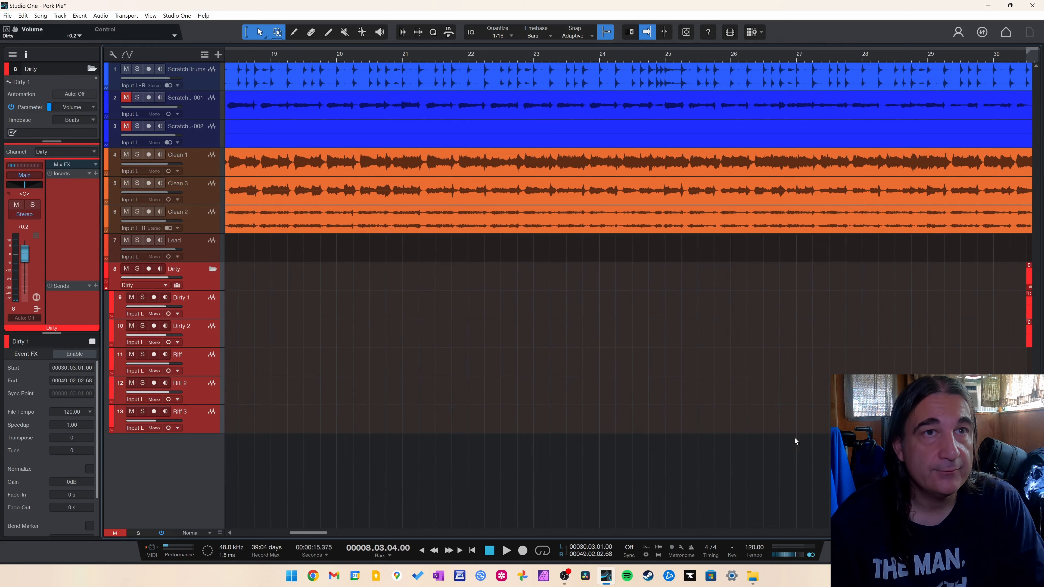
Set the loop range to span the whole song, from bar 2 to bar 155.
key("z")
key("w")
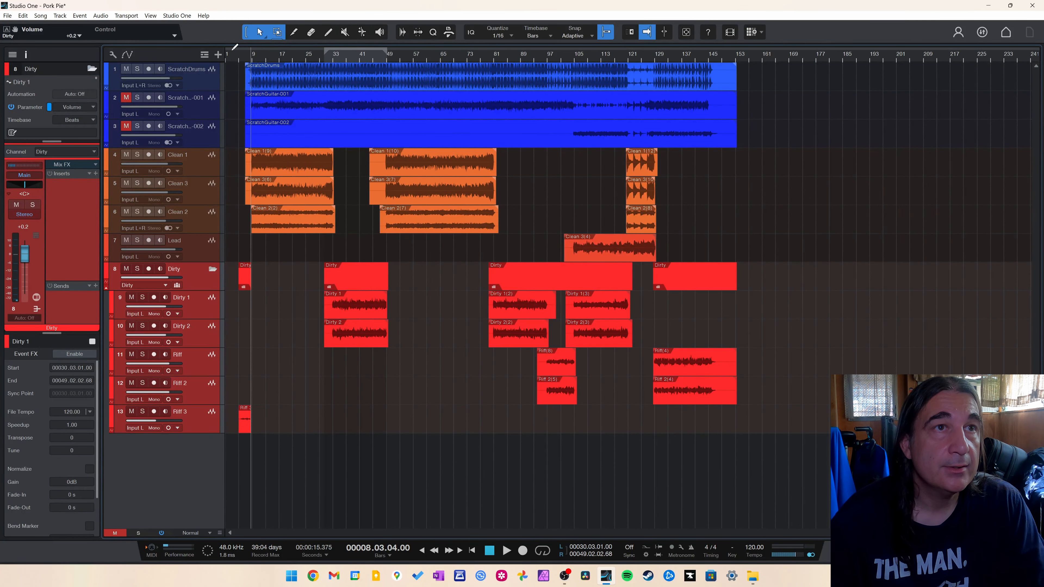
left_click_drag(231, 44, 742, 49)
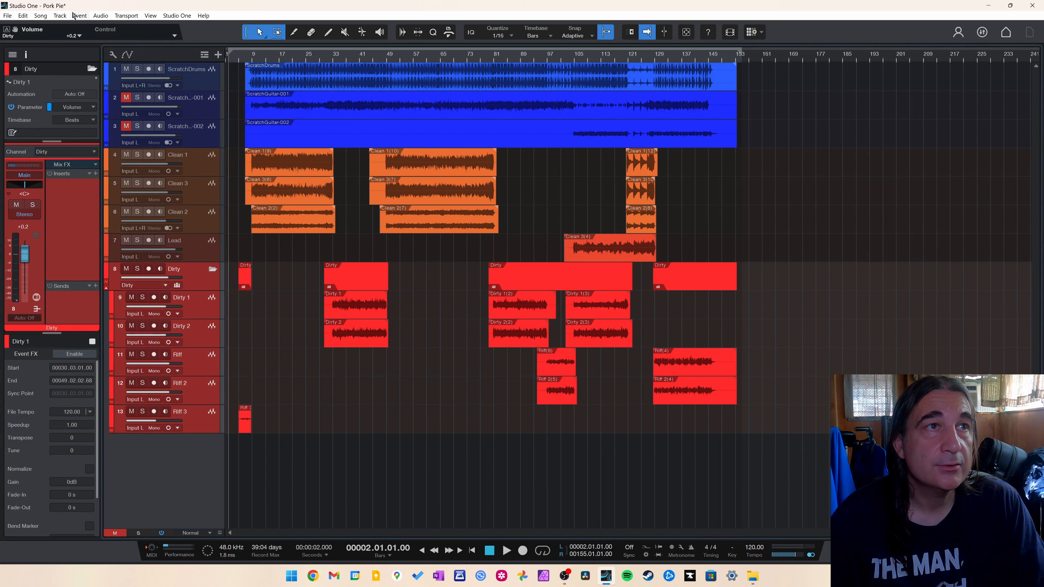
Export the selected tracks as stems over the loop range, keeping the Original speaker format.
left_click(41, 16)
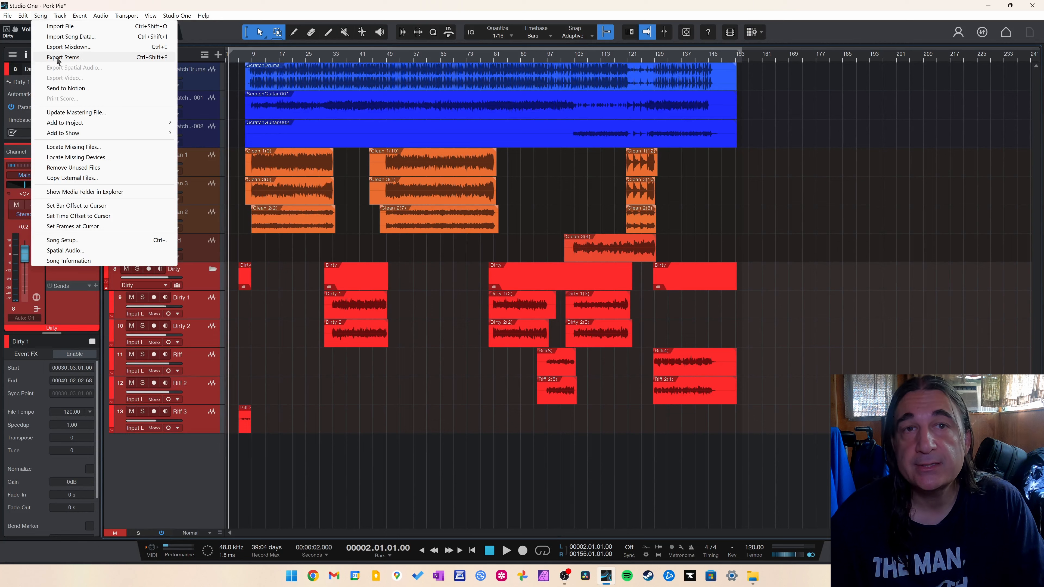
left_click(59, 60)
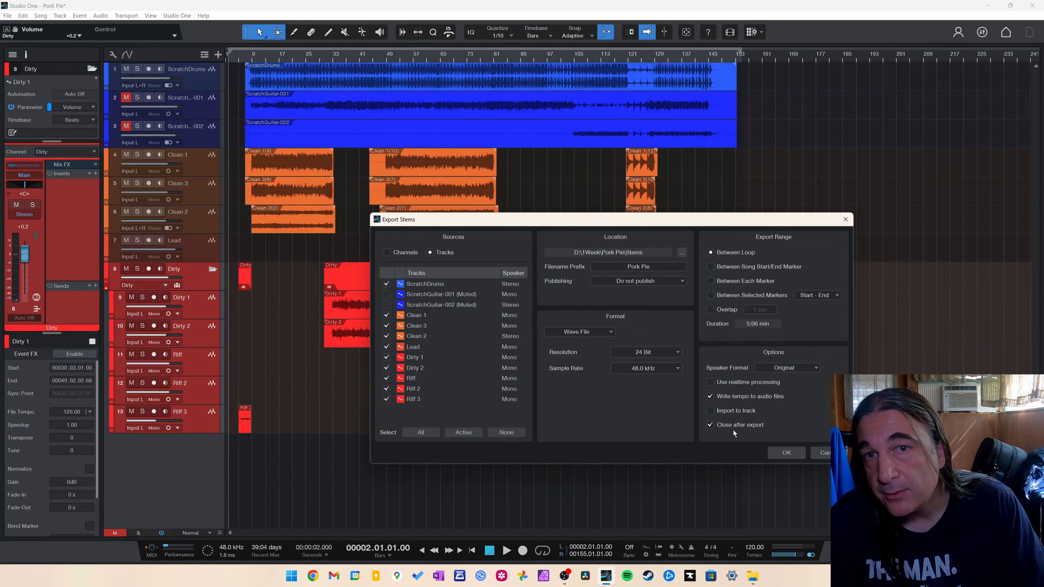
left_click(812, 370)
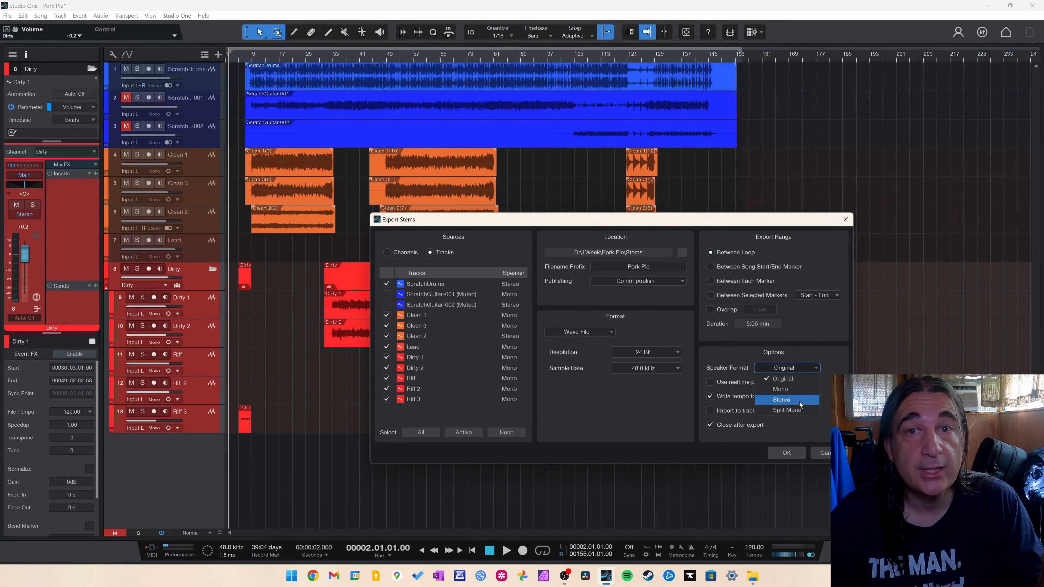
left_click(826, 369)
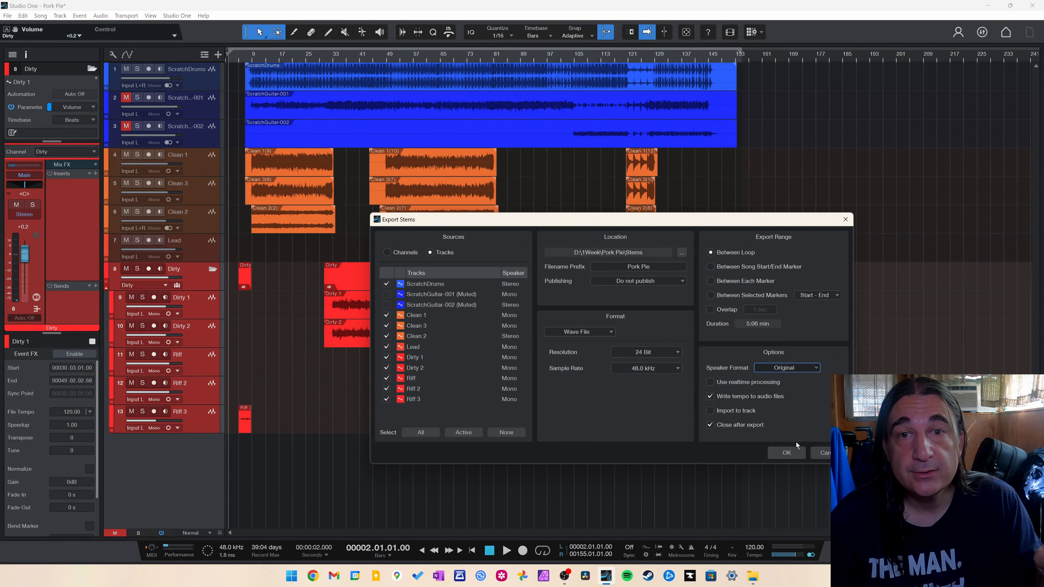
left_click(786, 453)
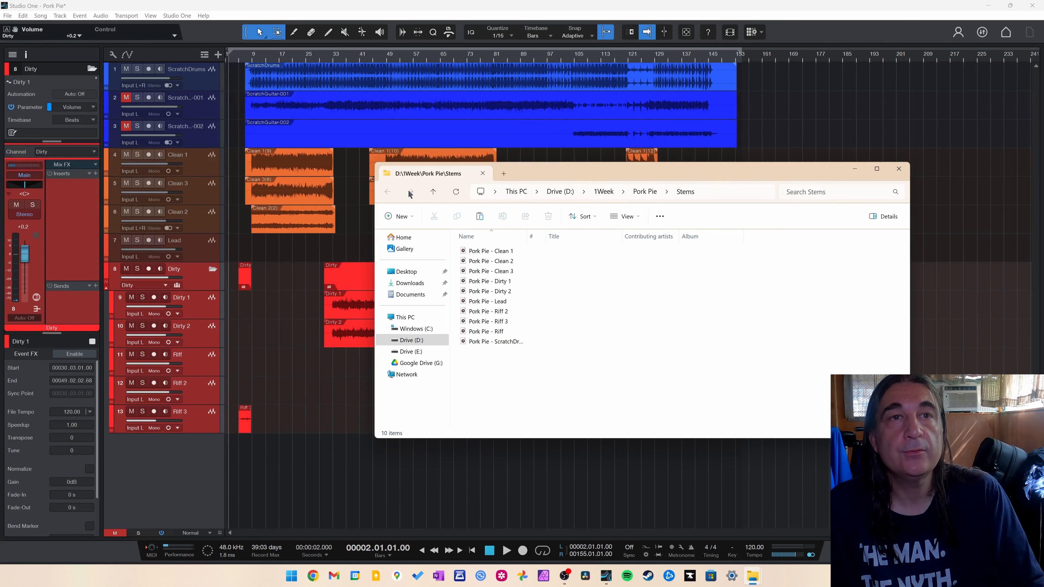
Browse to the Pork Pie Stems folder on drive D and play the Clean 1 stem.
left_click(566, 193)
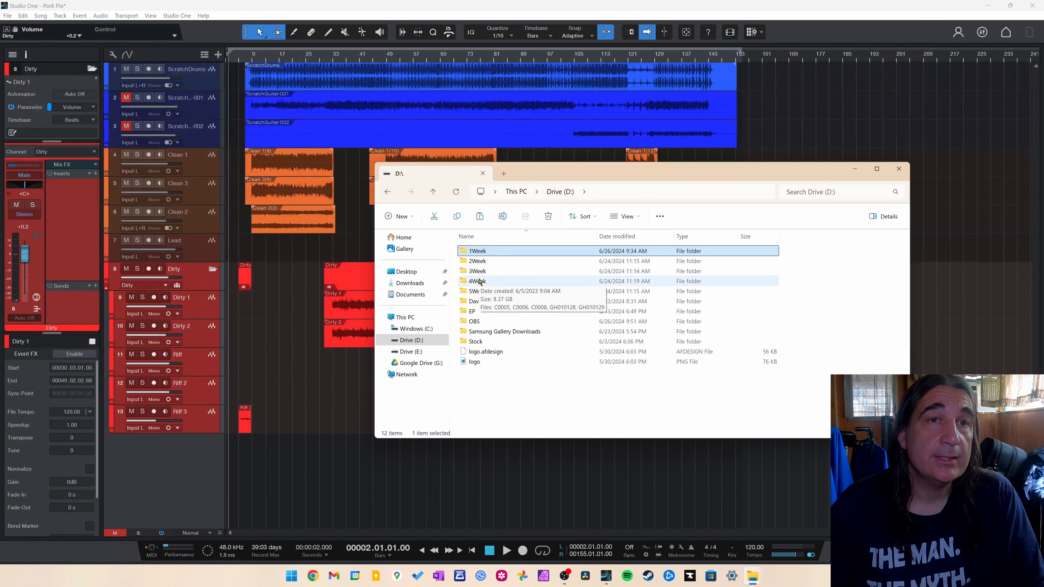
double_click(479, 254)
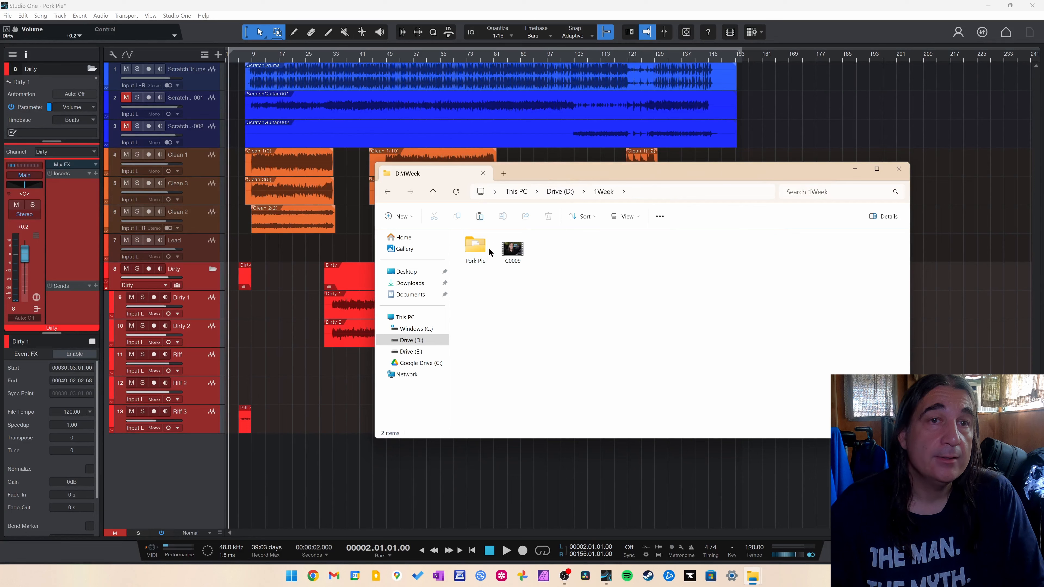
double_click(477, 252)
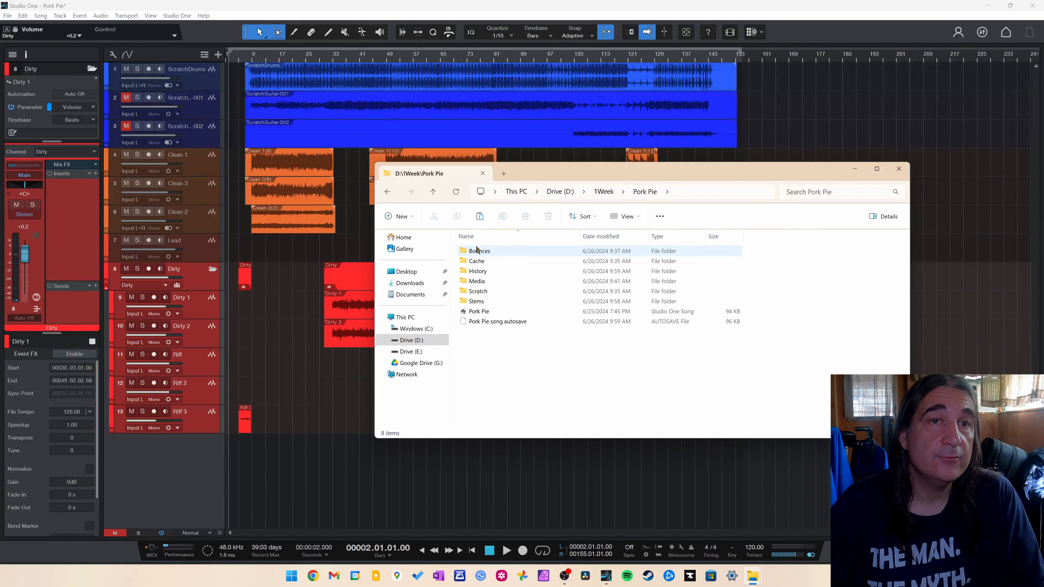
double_click(476, 301)
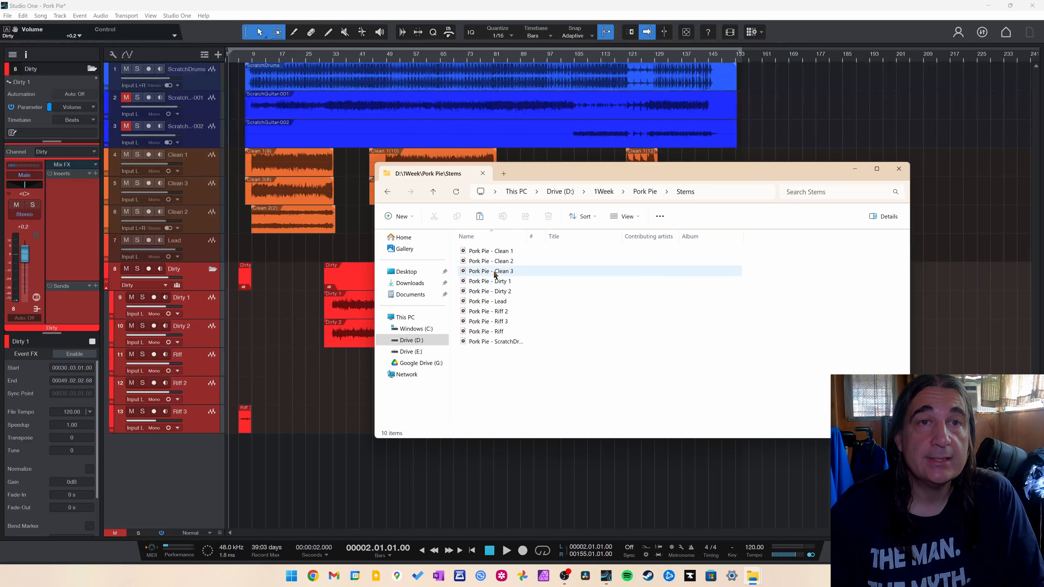
double_click(466, 253)
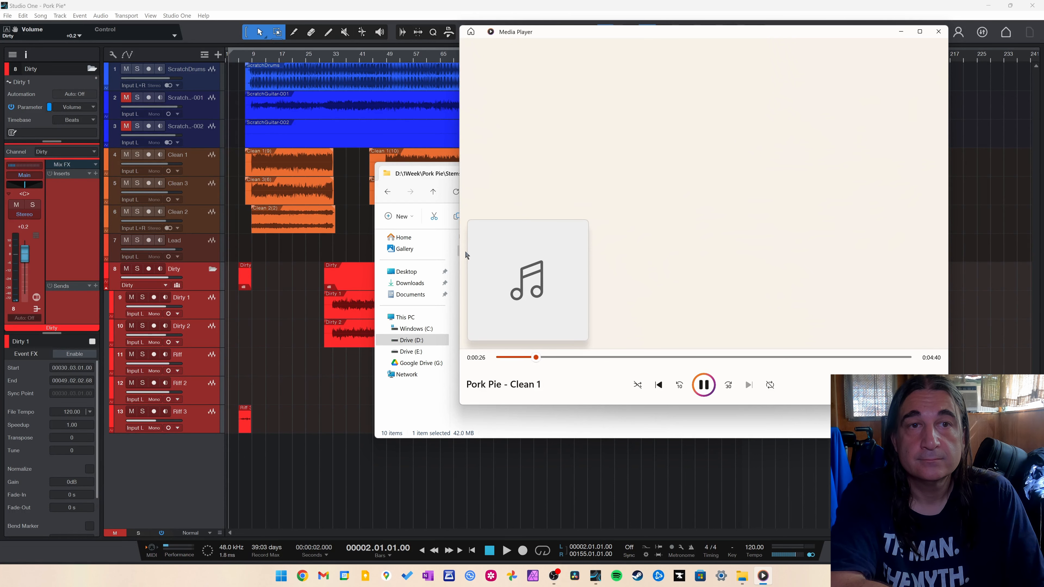
Stop playback and close the media player and the Stems folder window.
key("space")
key("alt+F4")
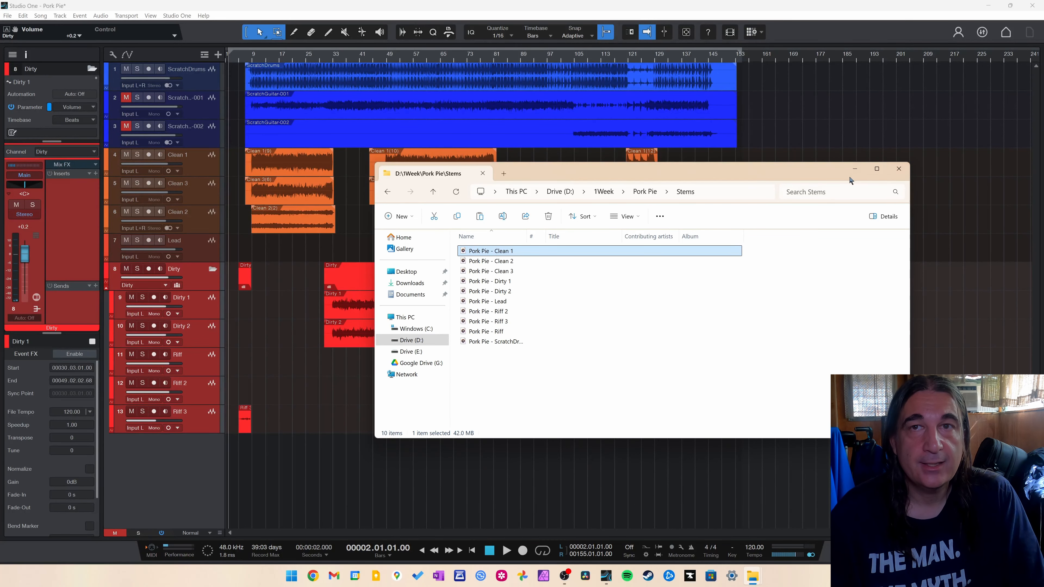
left_click(899, 169)
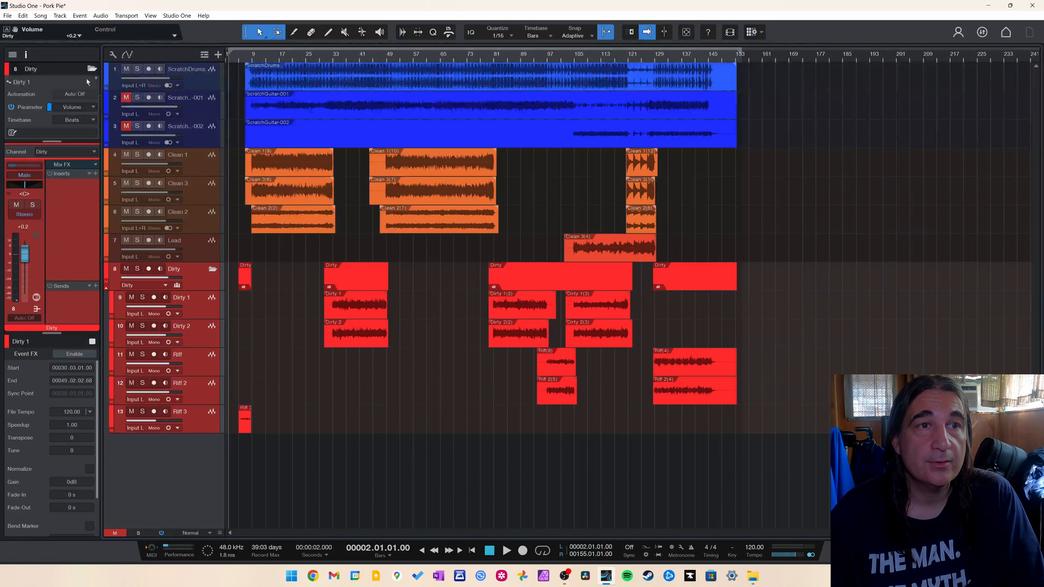
Export a stem of only the Dirty folder channel, switching the sources to channels and deselecting all others.
left_click(106, 292)
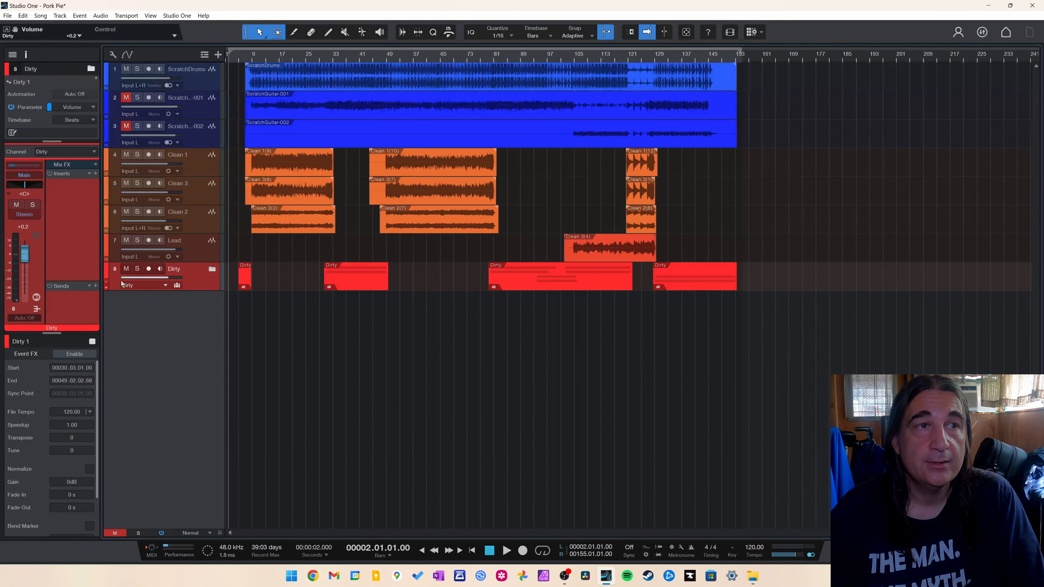
left_click(105, 287)
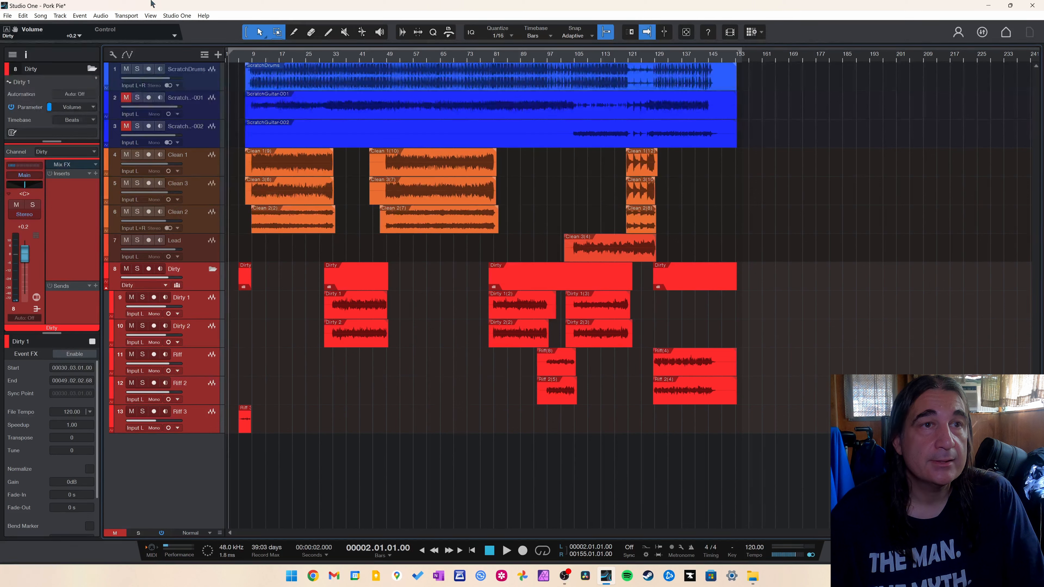
left_click(46, 18)
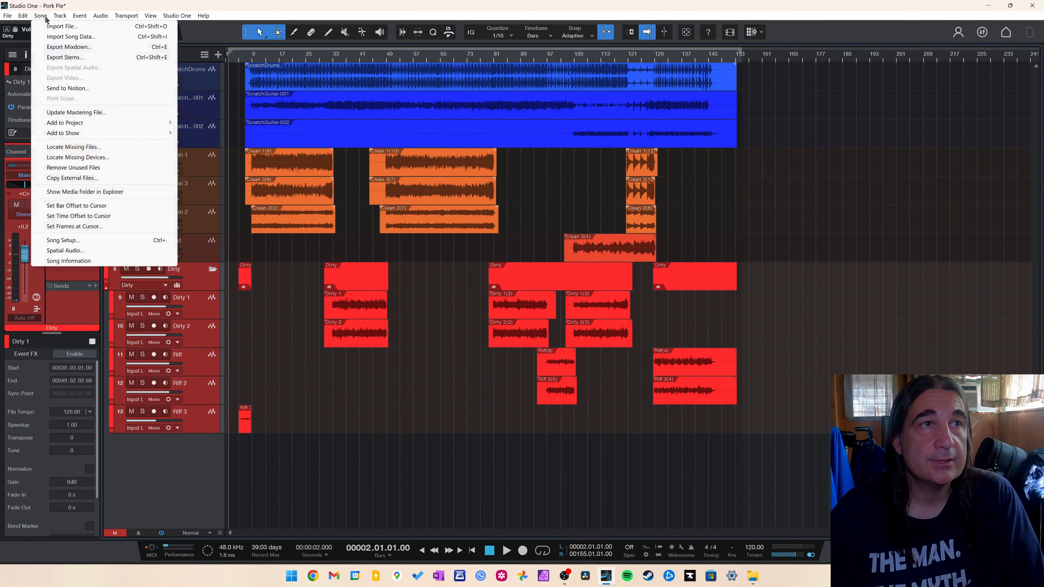
left_click(66, 57)
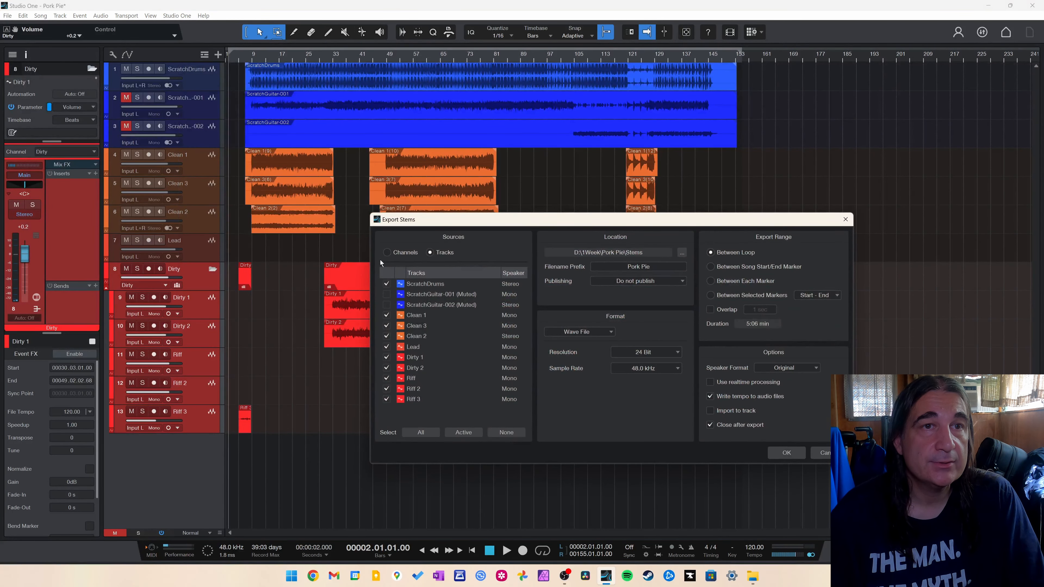
left_click(387, 252)
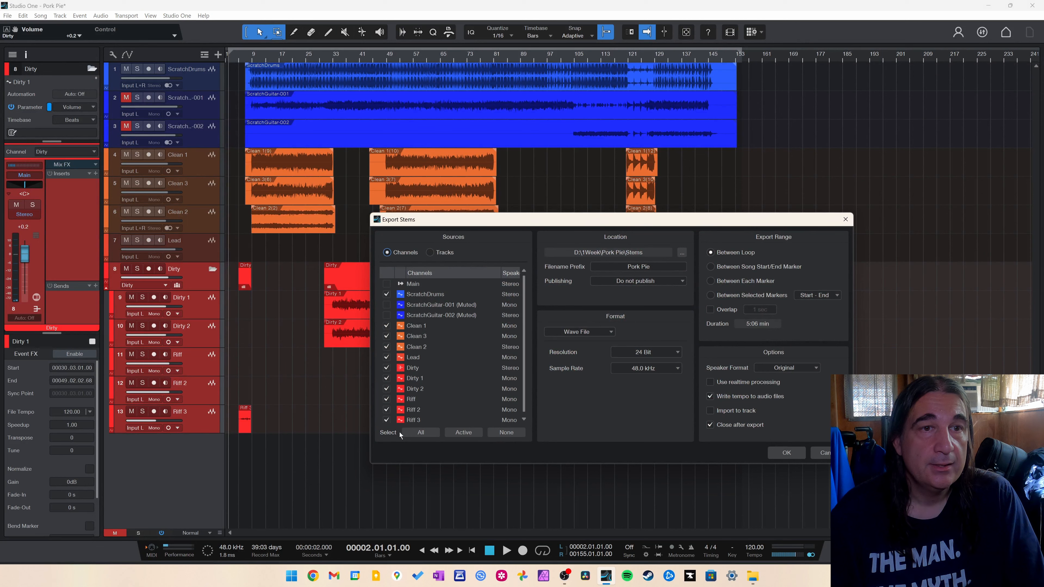
left_click(496, 434)
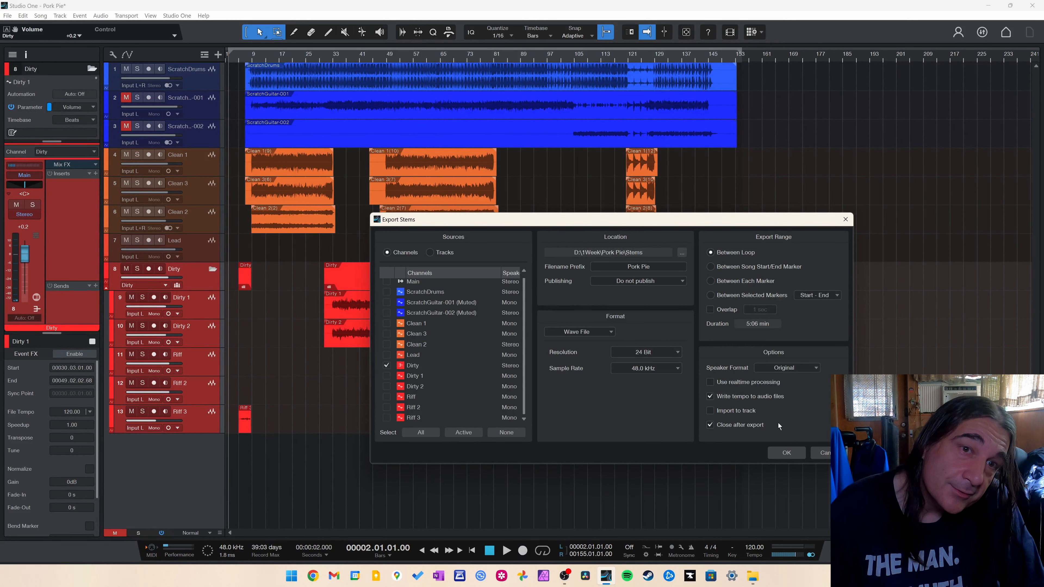
left_click(780, 452)
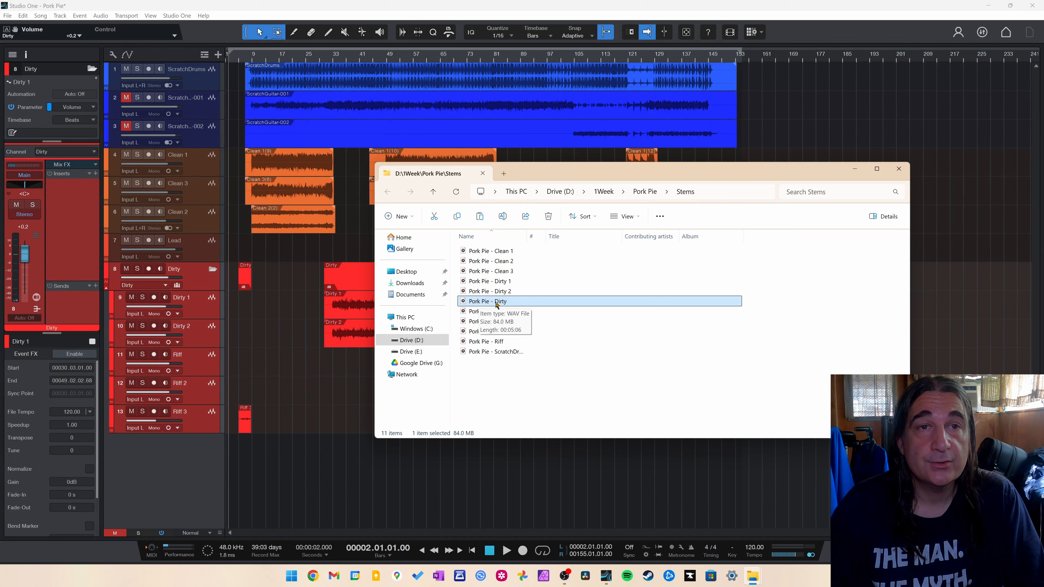
Play the exported Dirty stem, skipping ahead through it, then pause.
double_click(497, 302)
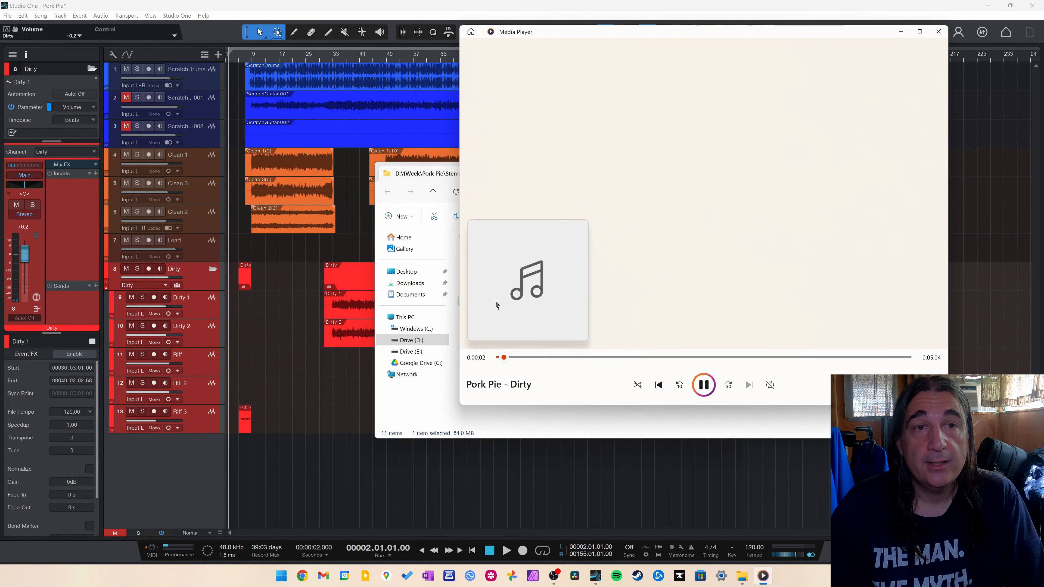
left_click(528, 358)
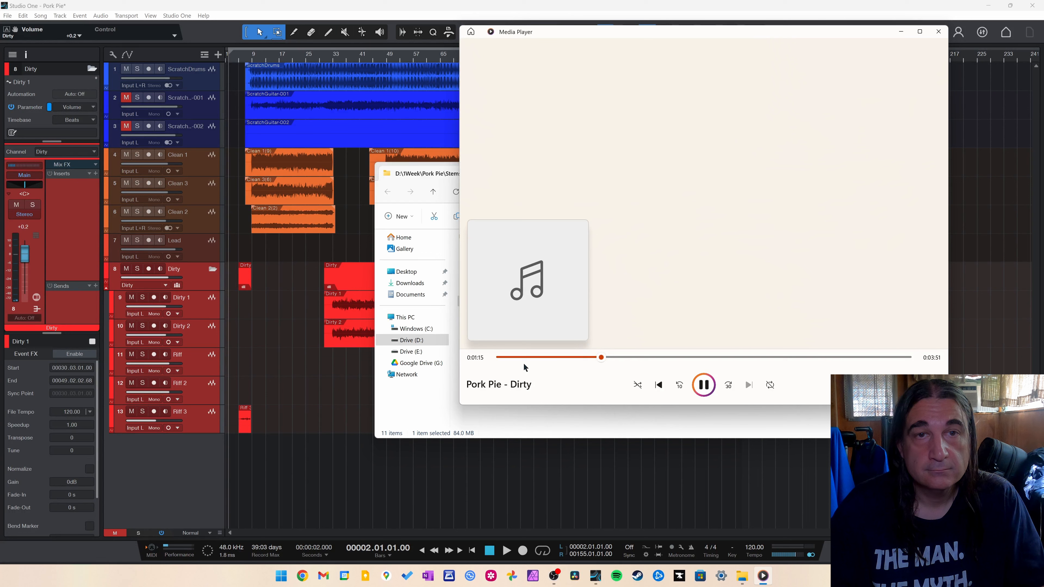
key("space")
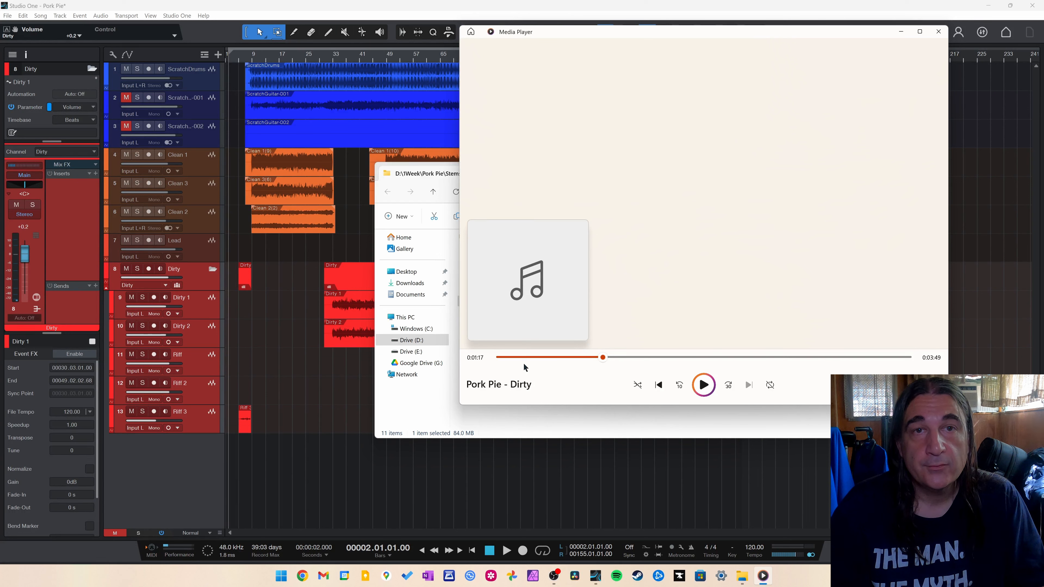